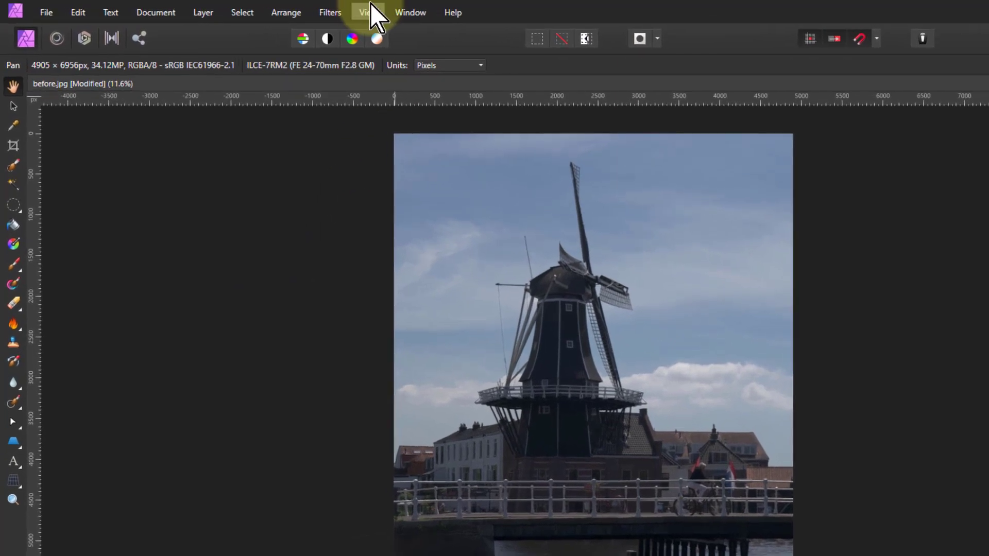
- Show the Library panel from View > Studio and dock it on the left, listing Default macros
click(269, 9)
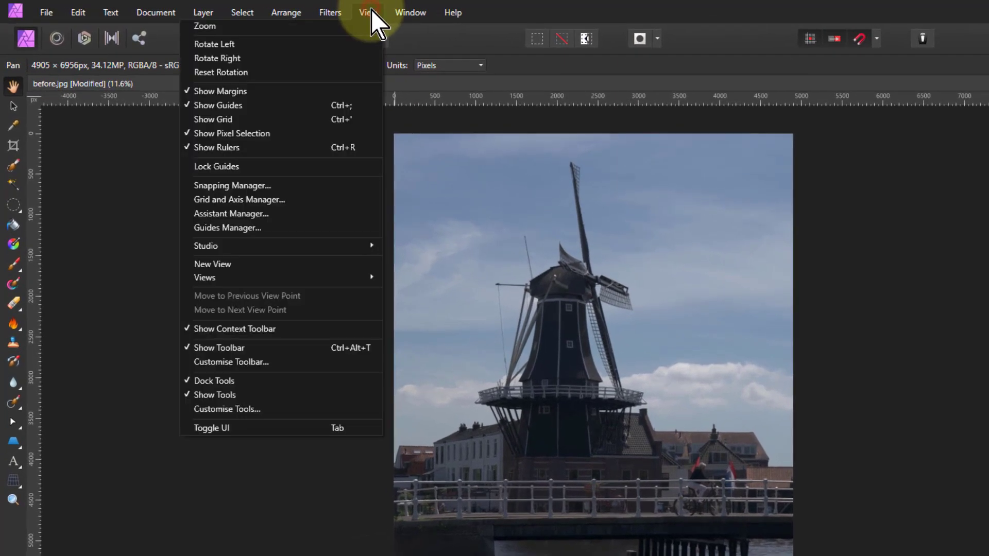
mouse_move(258, 246)
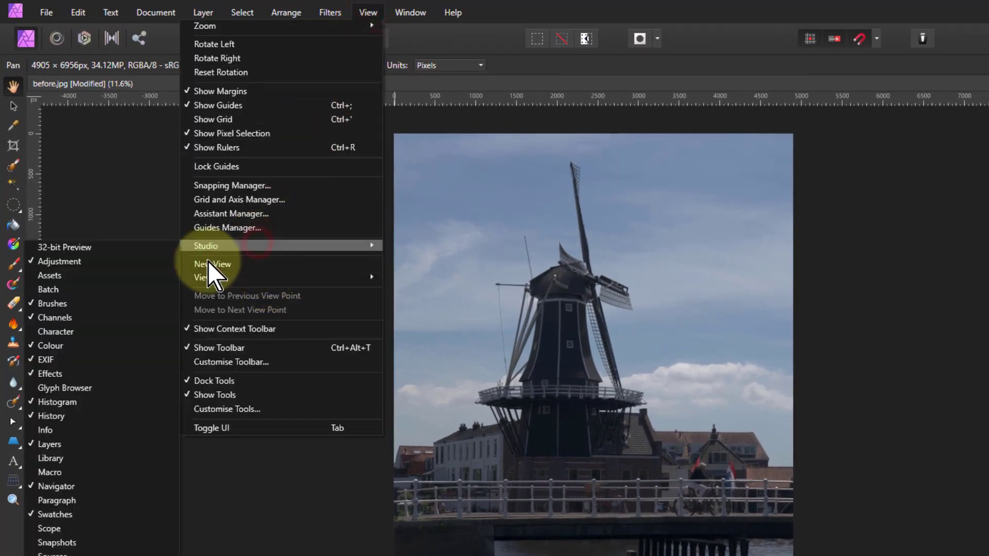
click(60, 460)
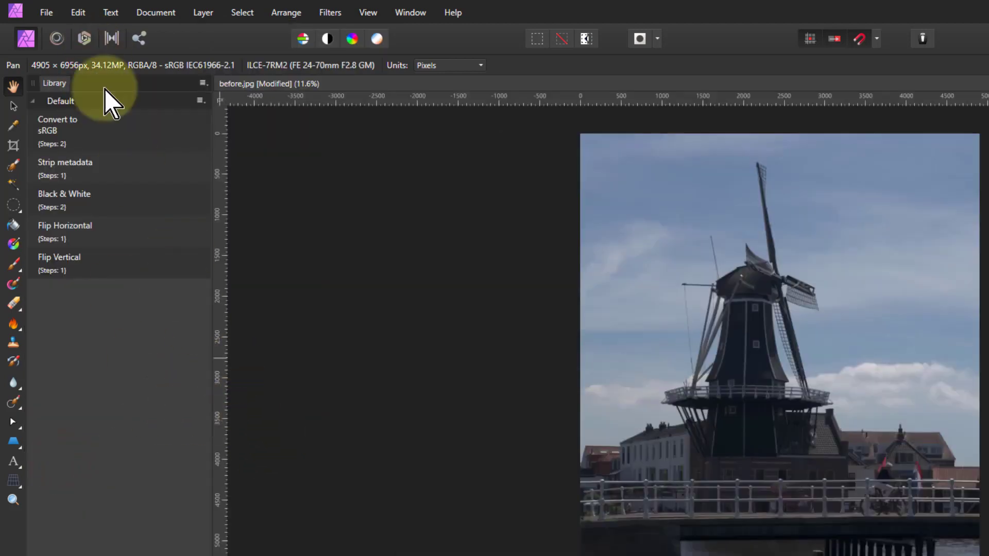
drag(132, 89, 988, 252)
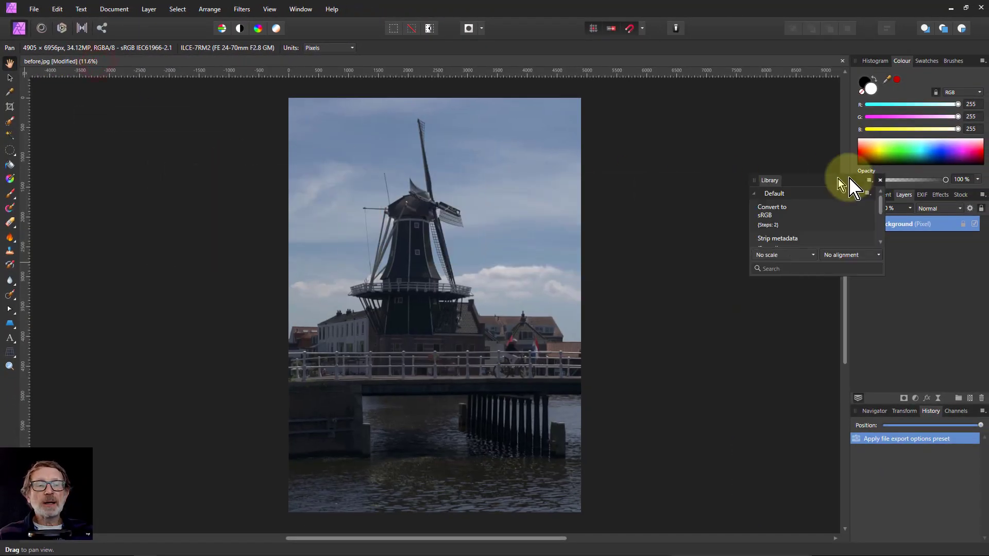
drag(850, 186, 32, 122)
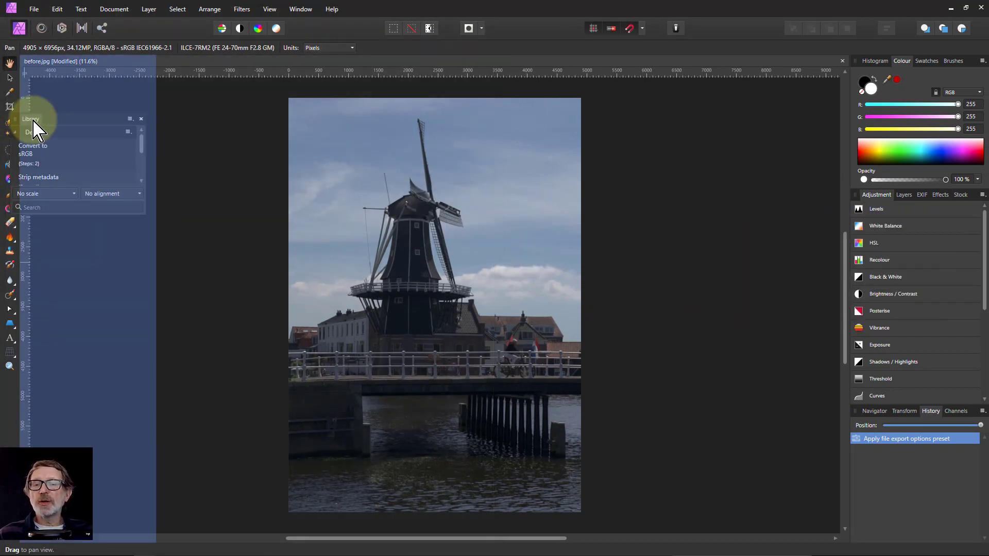
drag(32, 121, 33, 125)
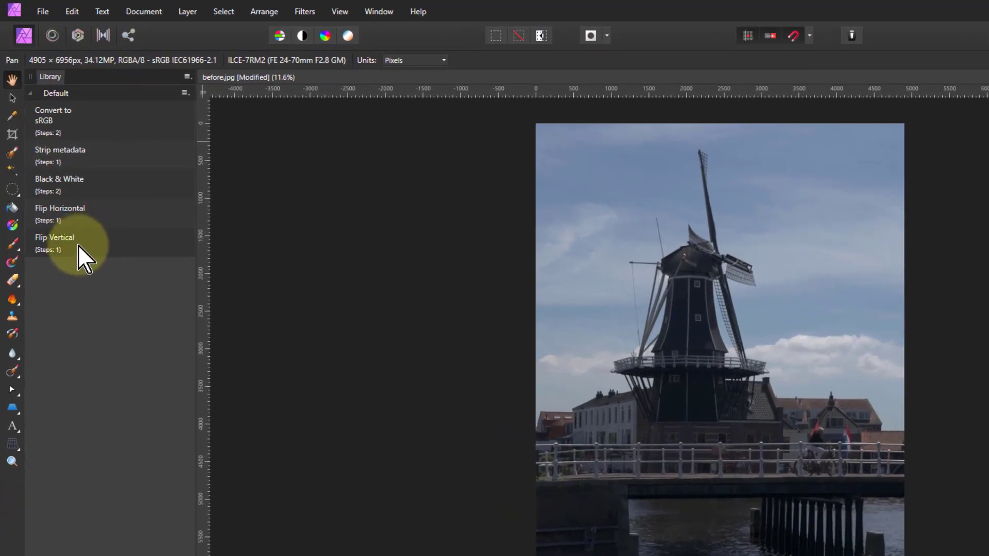
click(78, 245)
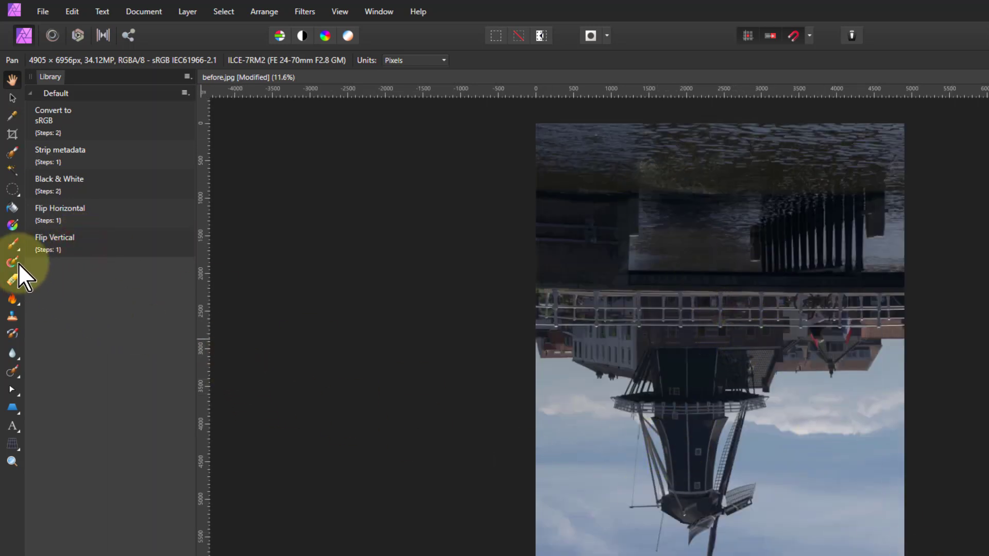
click(63, 238)
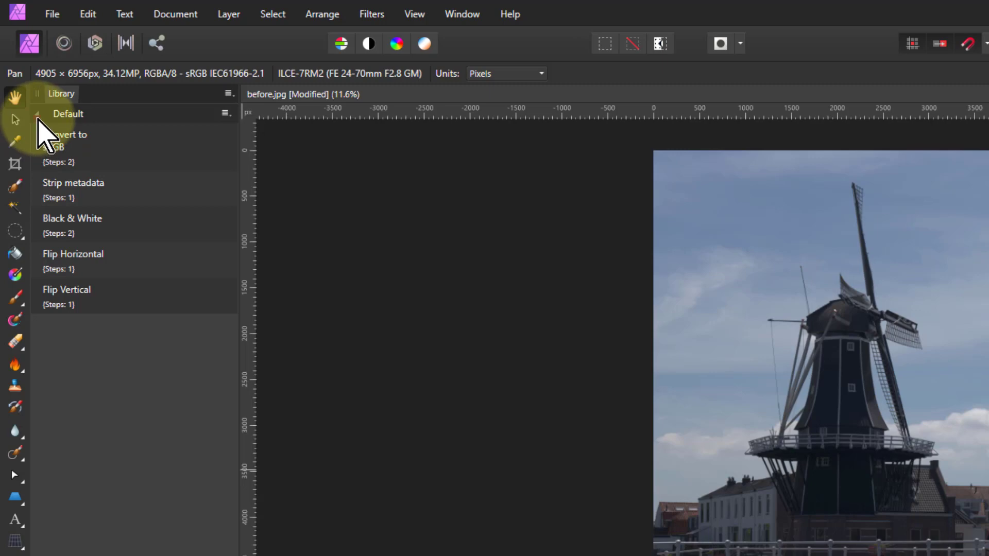
- Collapse and re-expand Default, then start exporting its macros as Default.afmacros
click(36, 113)
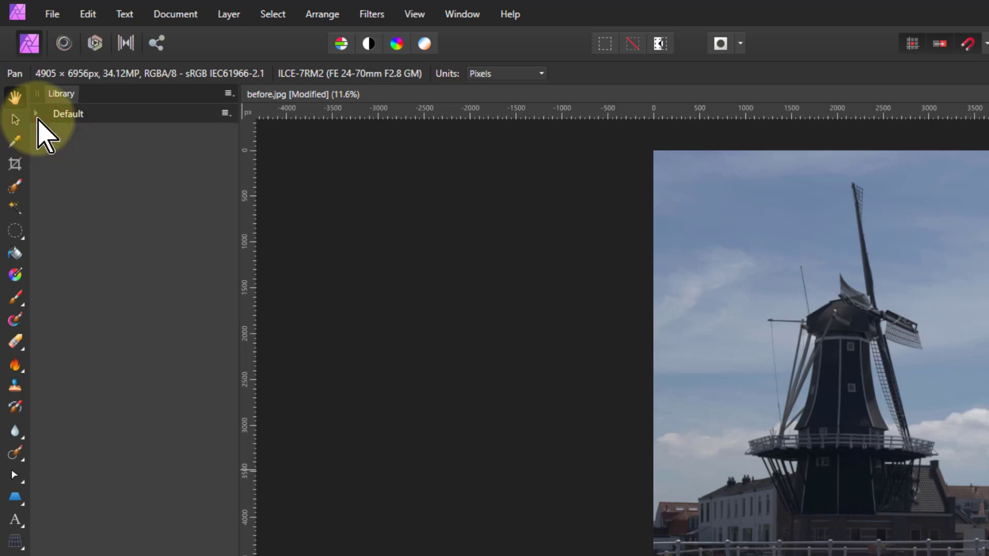
click(36, 114)
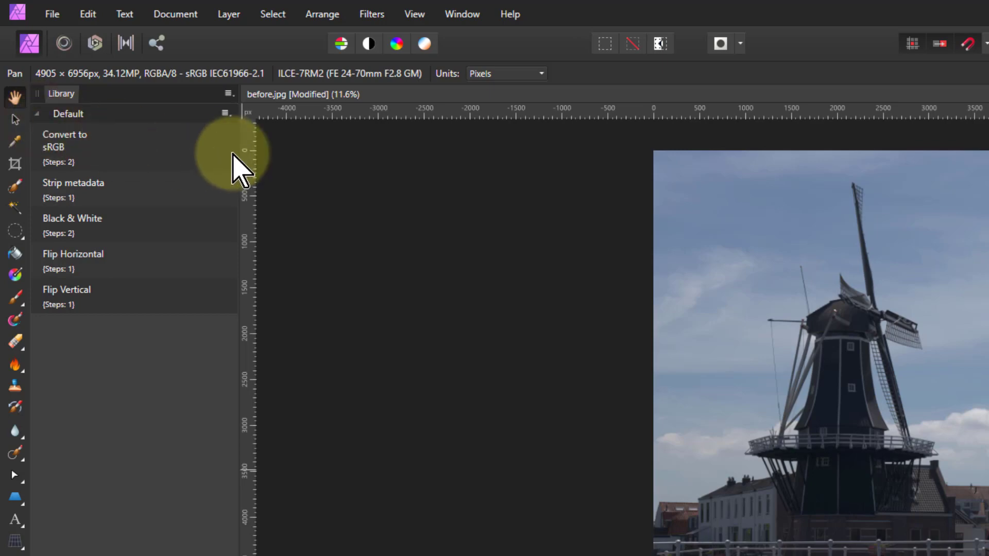
click(225, 114)
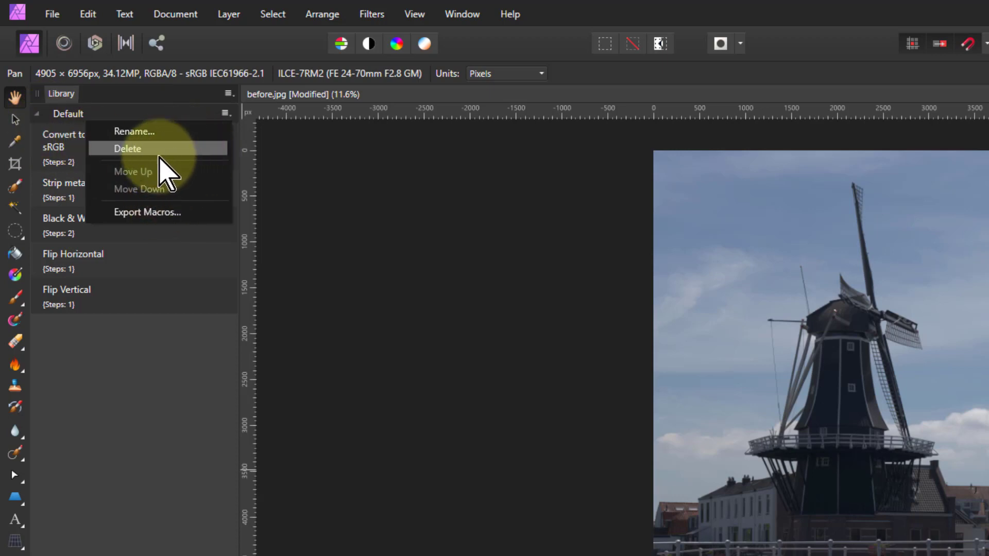
click(143, 212)
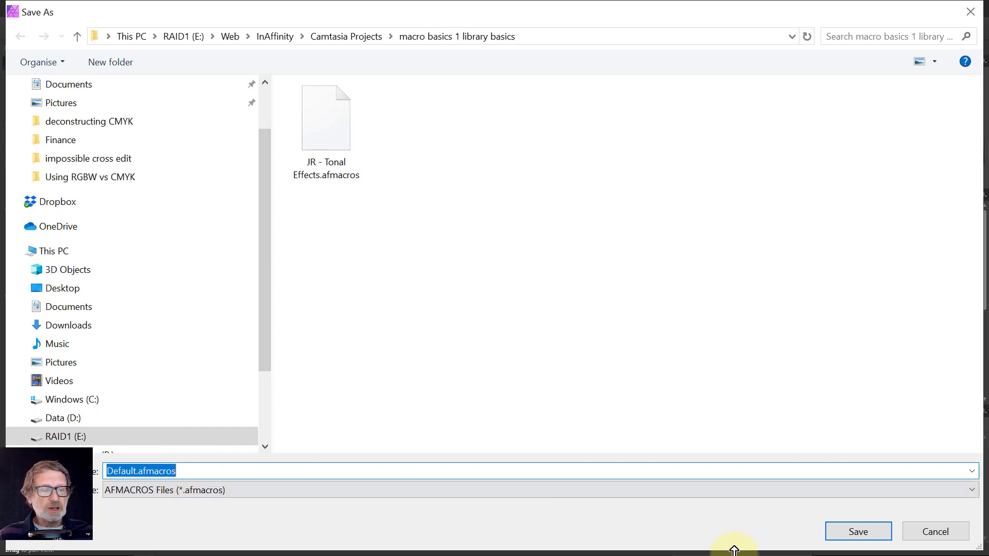
- Cancel the export and add a new macro category, renamed Playpen, below Default
click(943, 534)
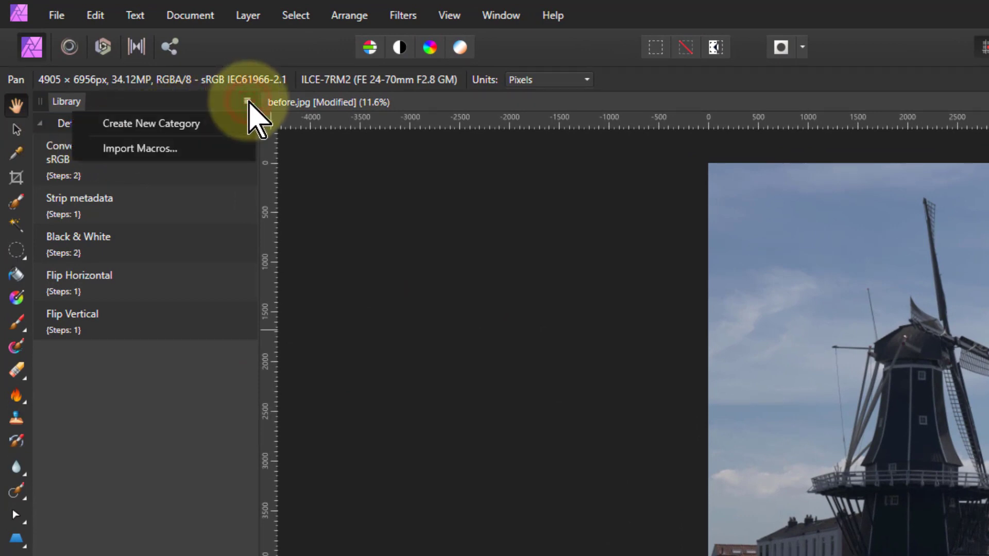
click(180, 125)
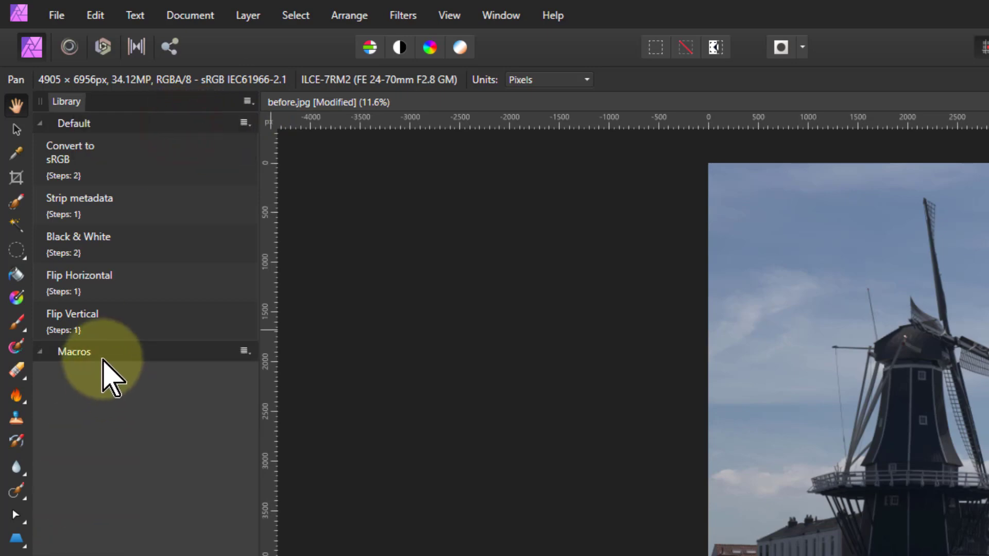
click(244, 351)
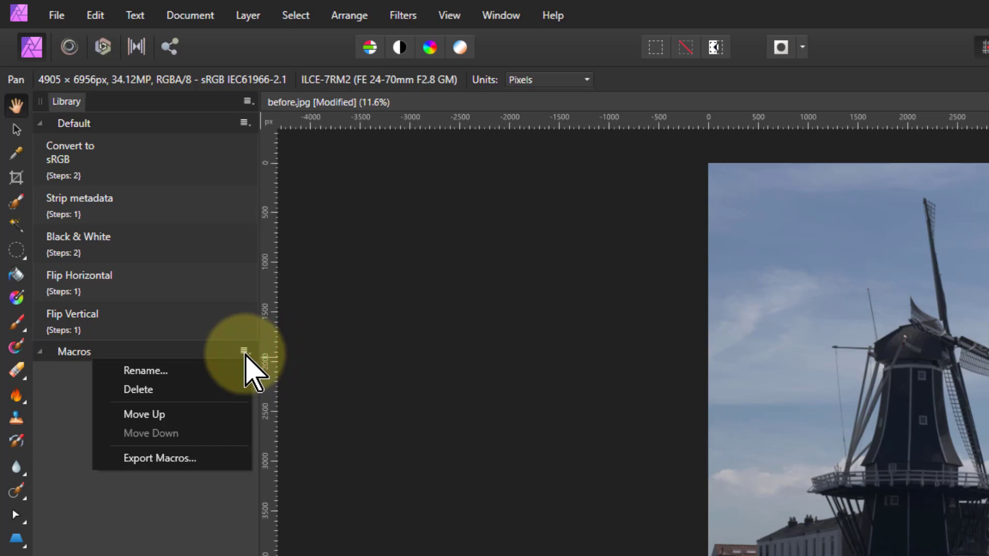
click(217, 372)
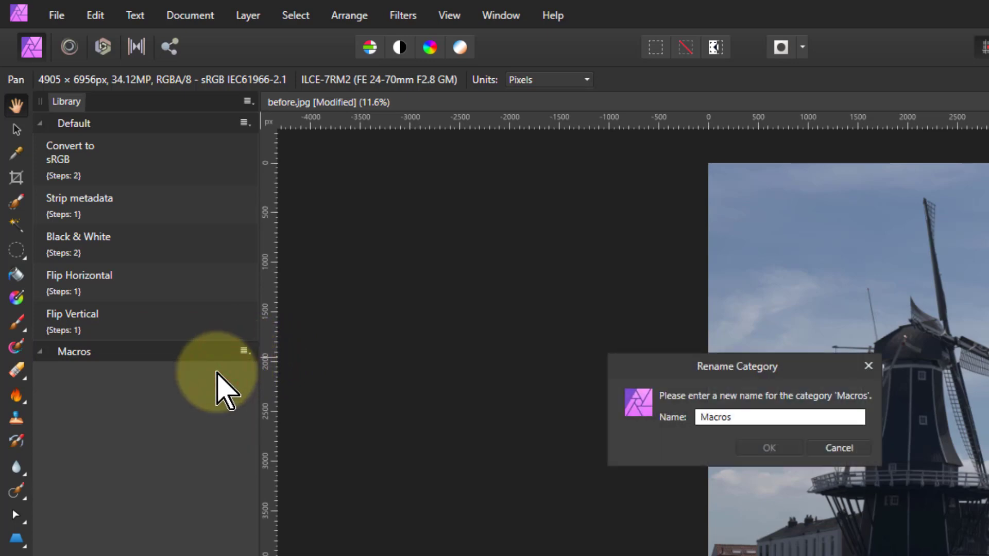
double_click(757, 415)
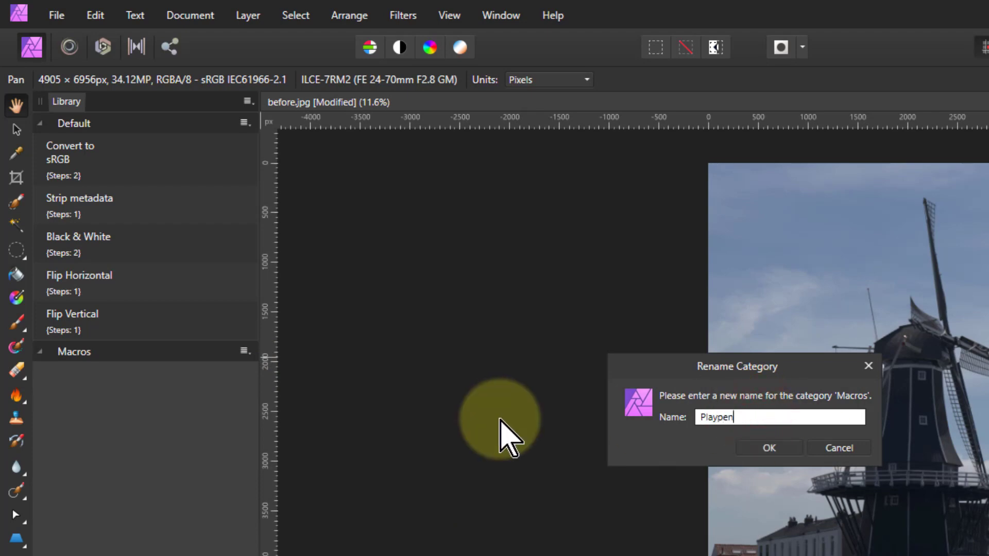
key(Return)
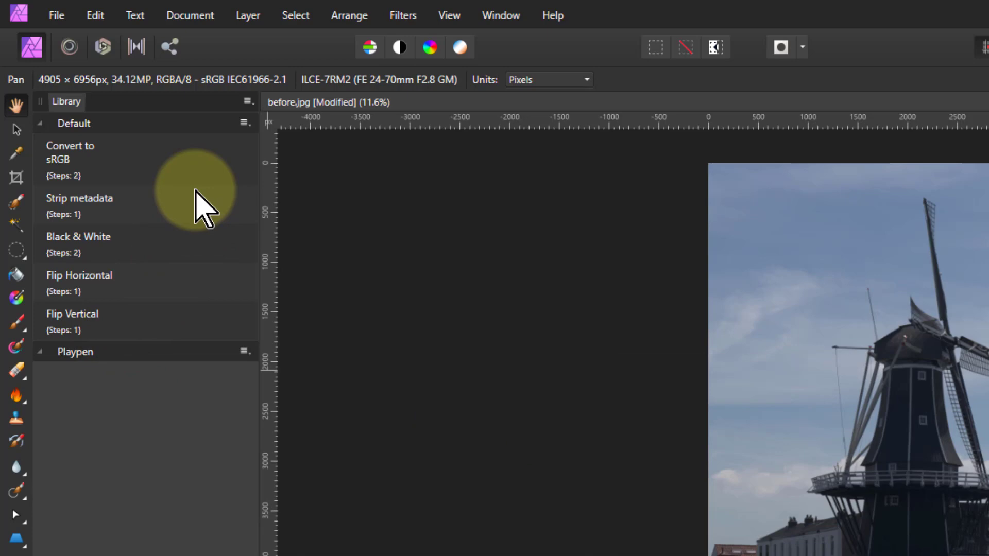
- Flip the photo with Flip Horizontal, drag that macro into Playpen, and check both categories
click(93, 281)
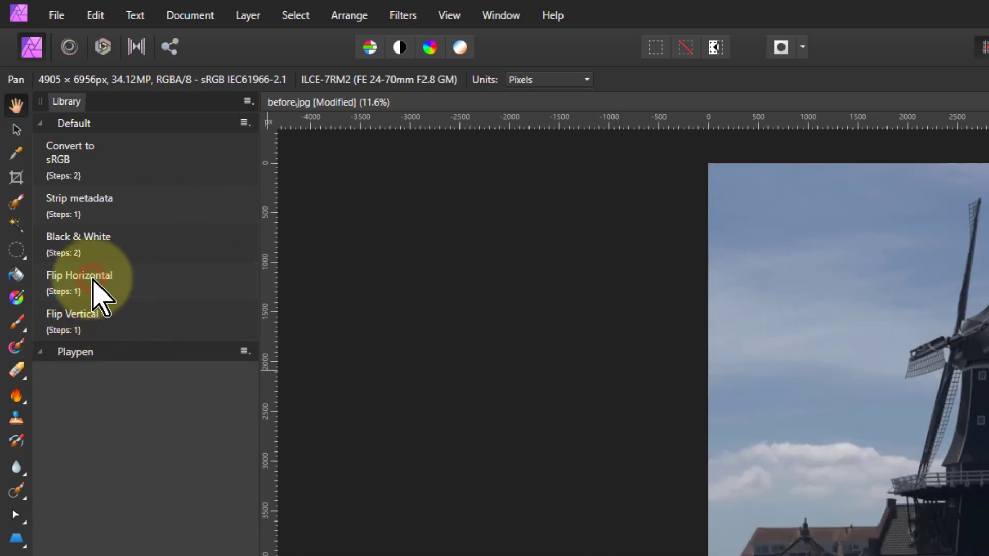
click(82, 281)
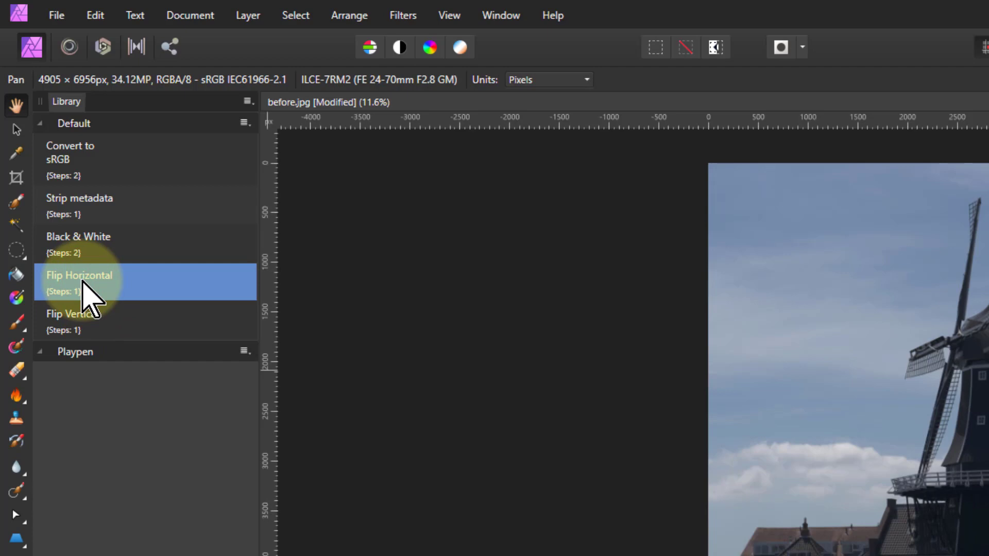
drag(86, 278, 85, 360)
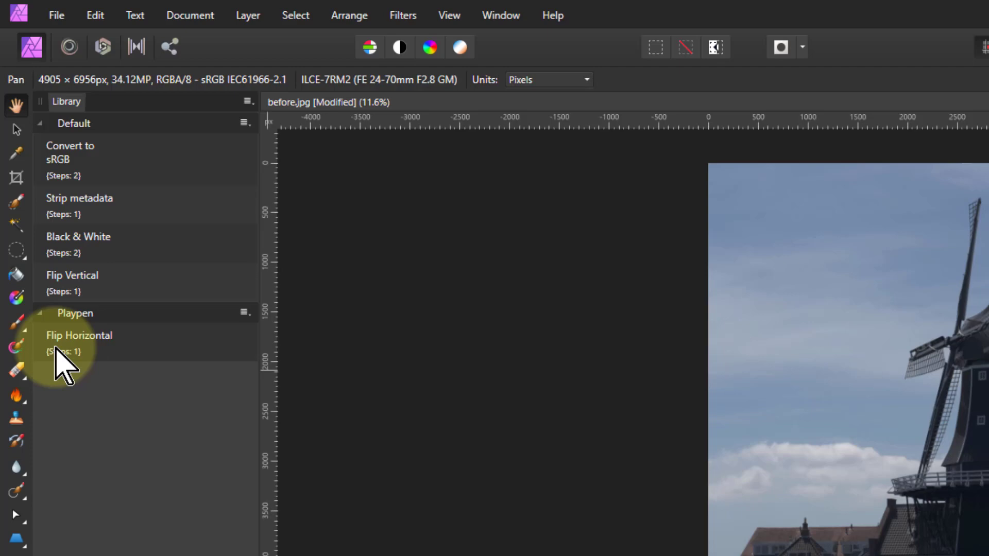
click(43, 315)
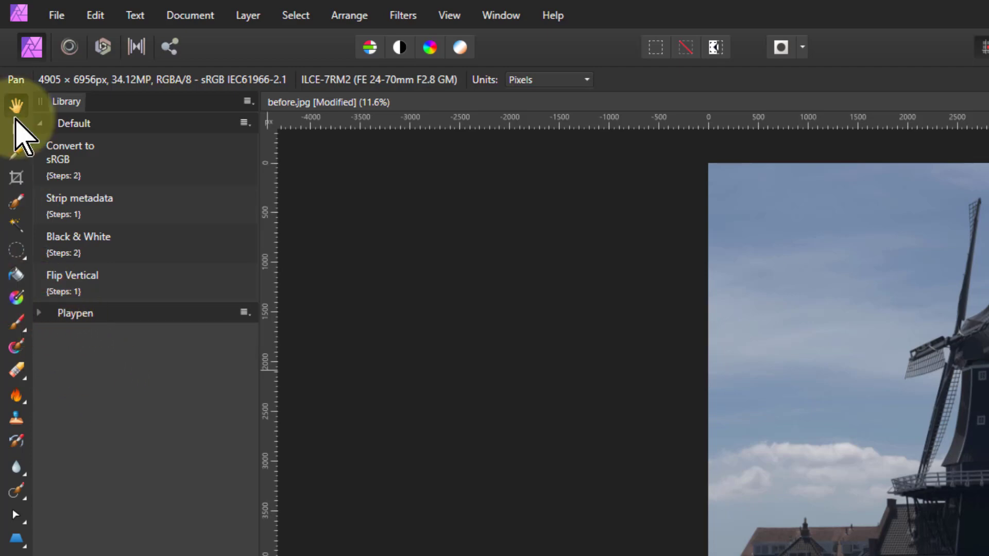
click(39, 123)
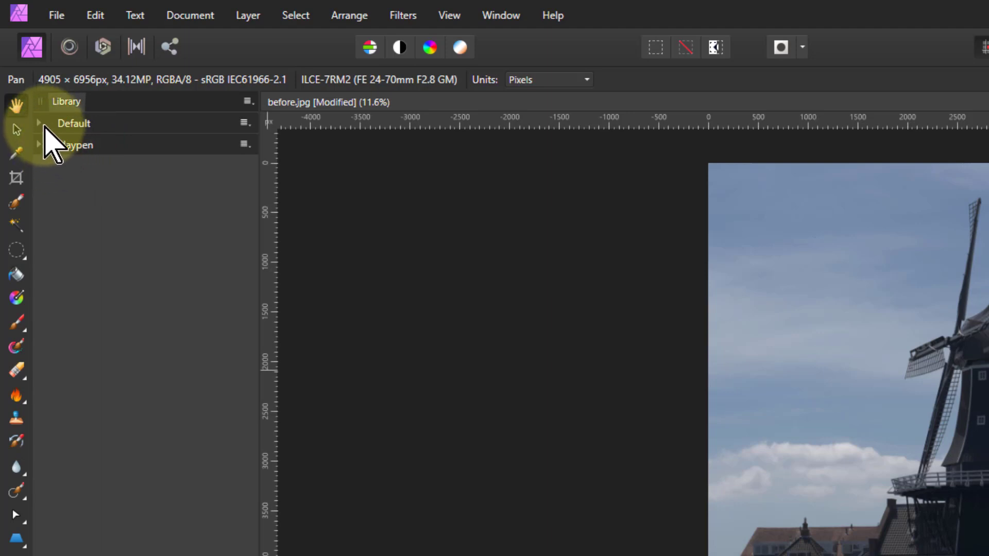
click(41, 125)
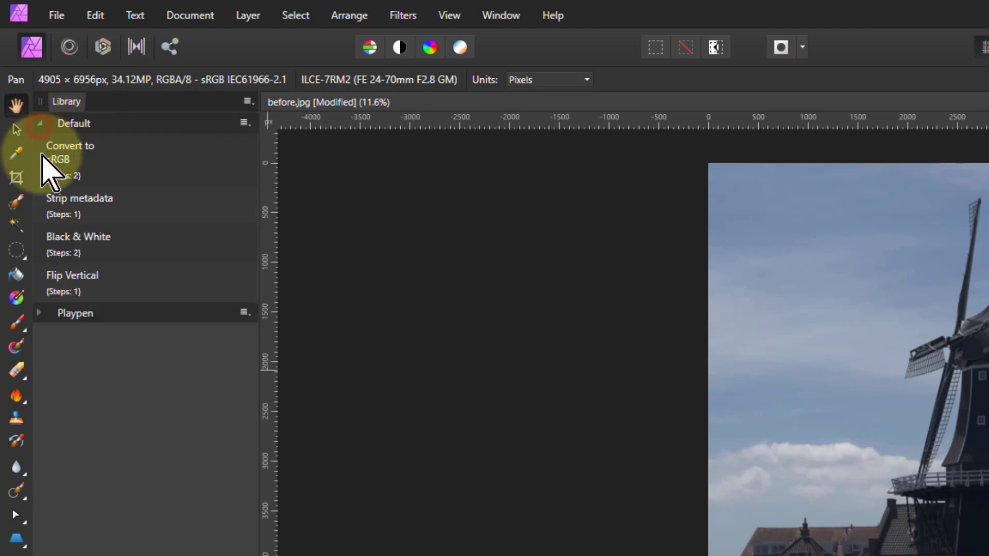
click(39, 313)
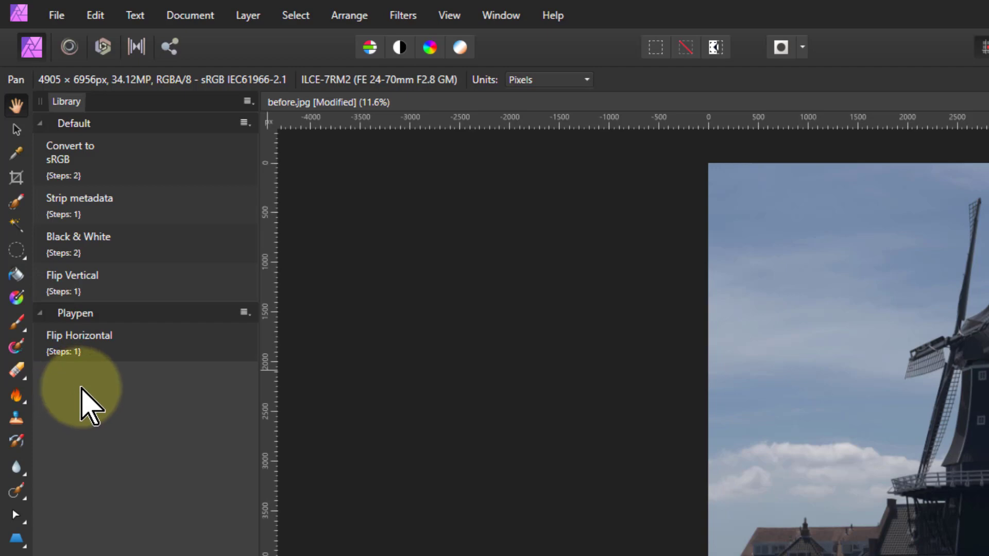
- Return Flip Horizontal to Default, move Playpen up above Default, and expand Default
drag(119, 352, 114, 273)
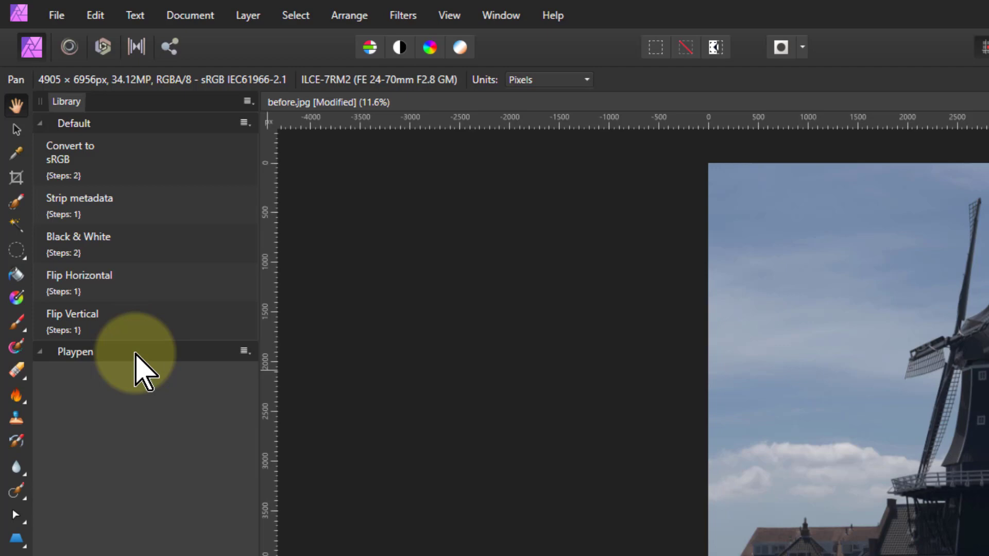
click(82, 352)
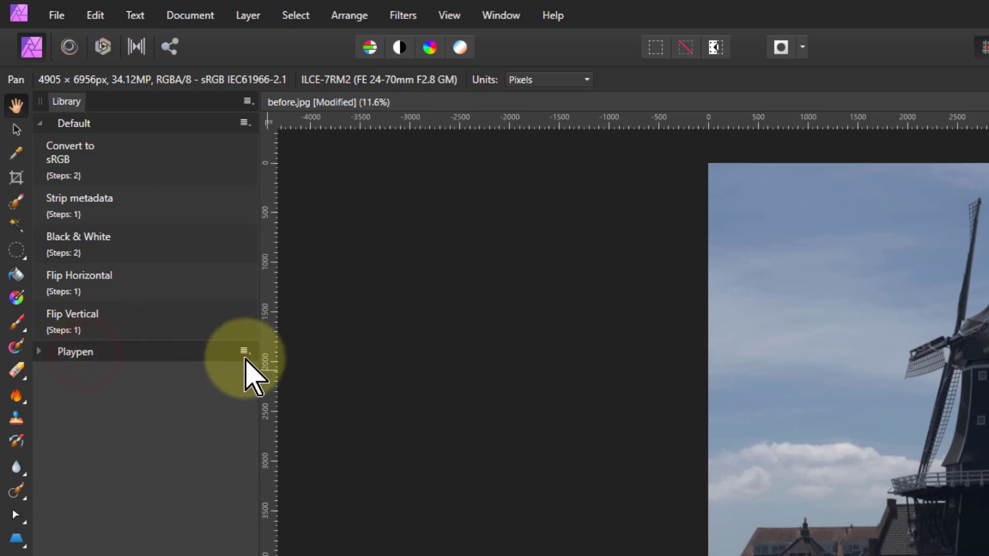
click(244, 351)
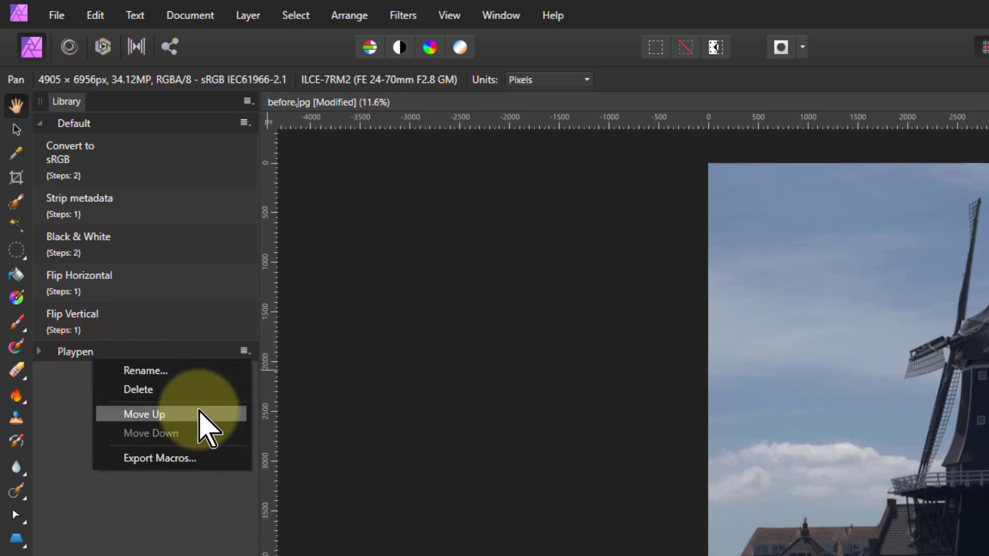
click(200, 412)
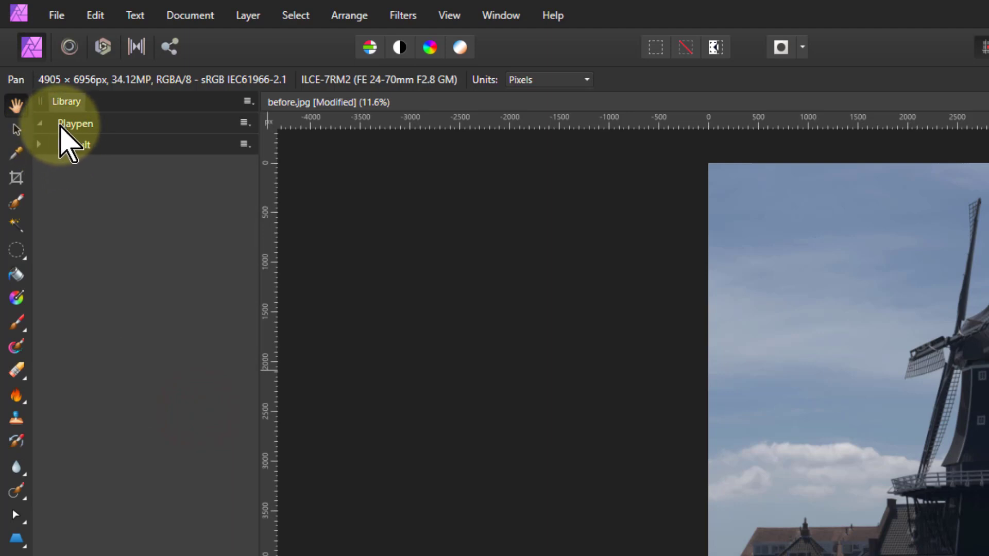
click(44, 147)
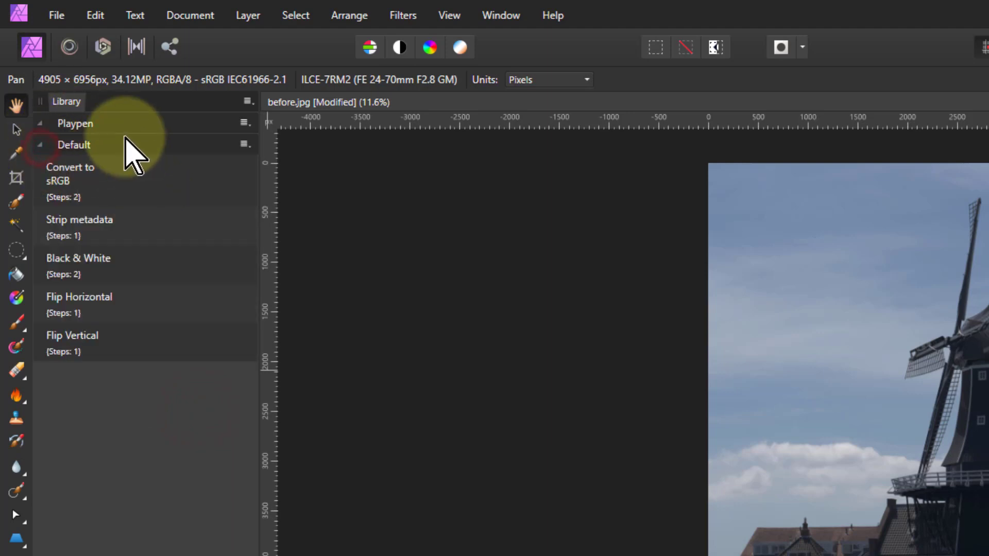
- Import the JR - Tonal Effects.afmacros file from the Library panel menu
click(248, 101)
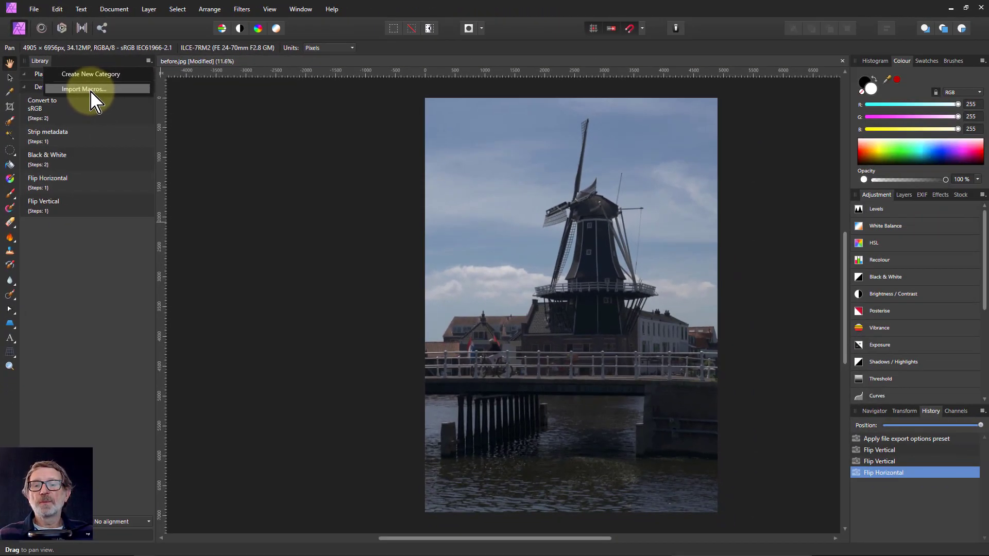
click(91, 90)
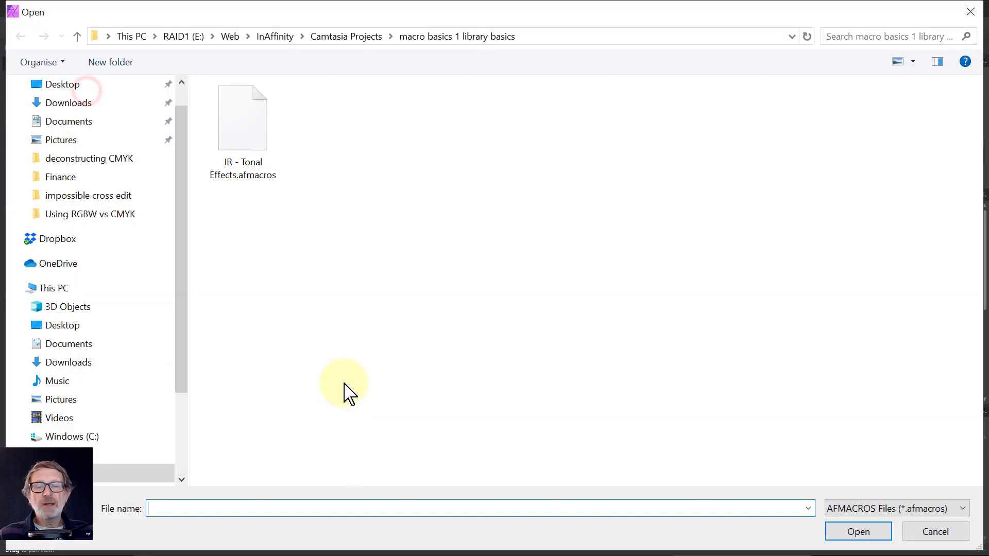
click(247, 130)
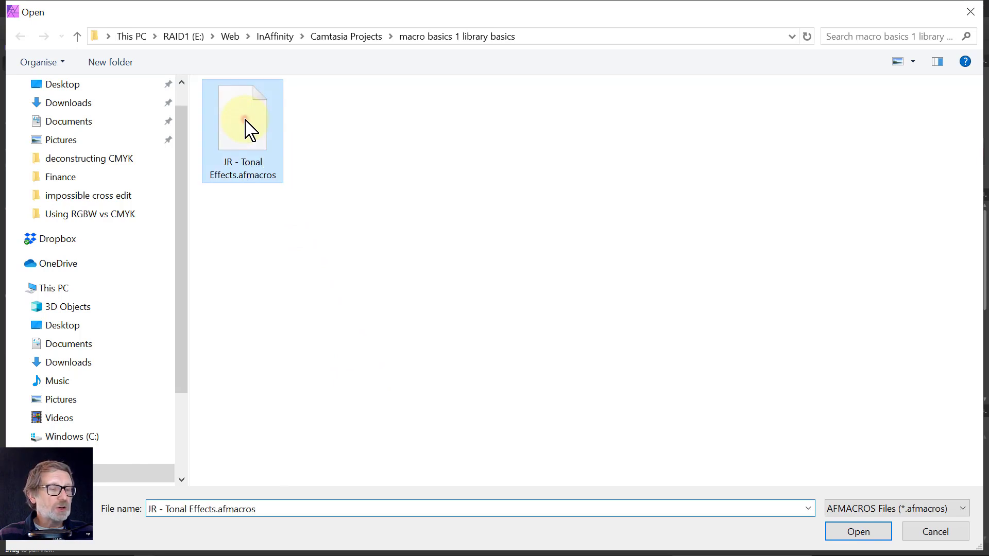
click(867, 531)
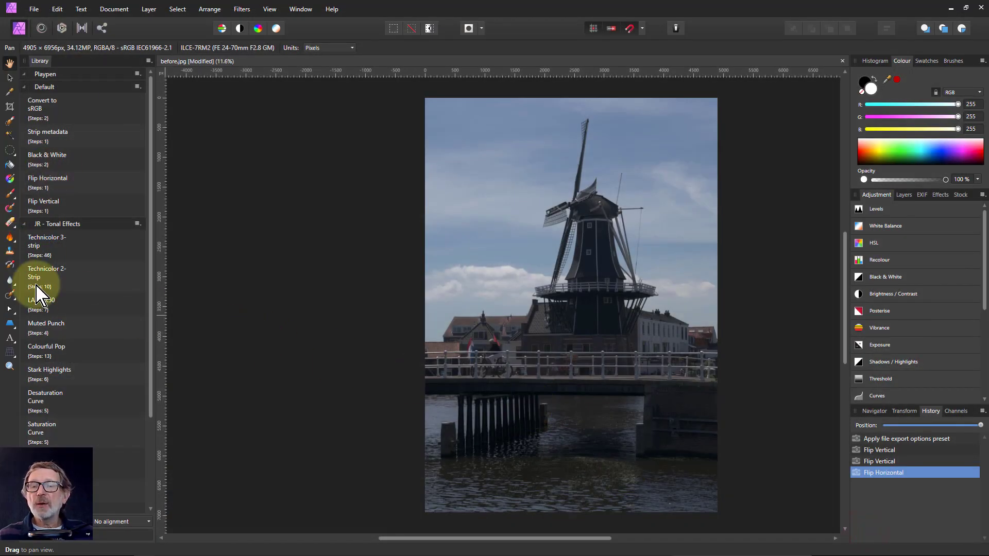
- Collapse the Default category and open the Affinity Forums via Help > Support
click(25, 86)
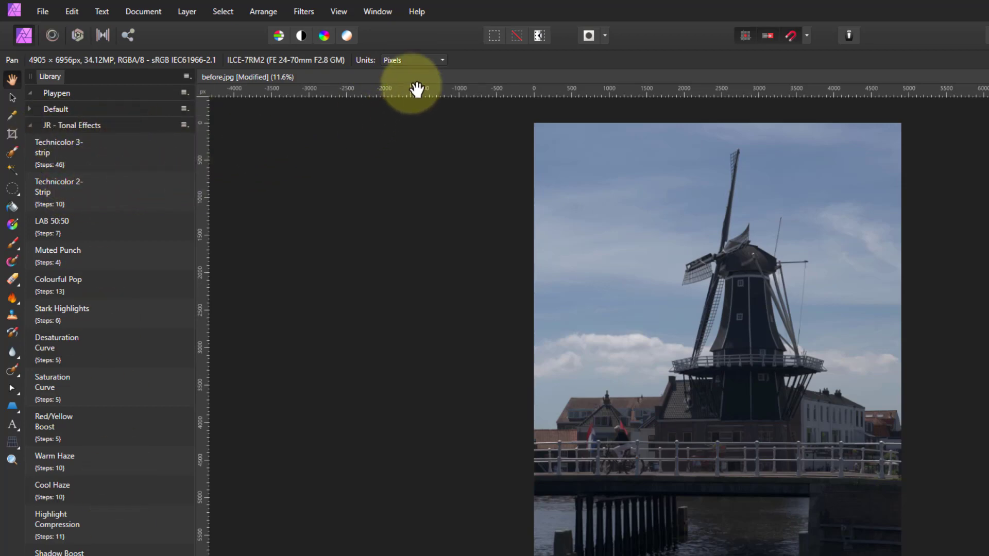
click(417, 15)
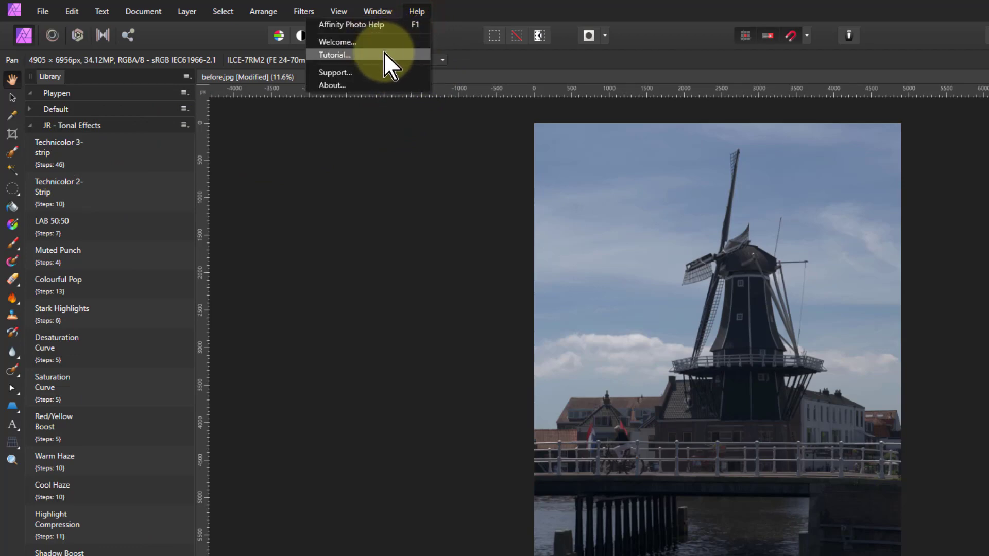
click(352, 70)
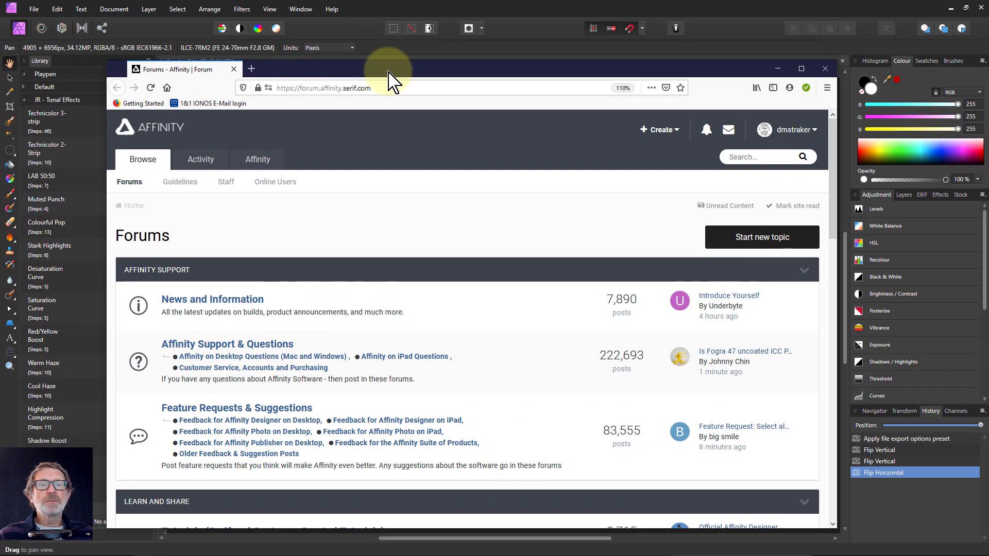
- Maximise the forum window, scroll to Learn and Share, and open Resources
double_click(389, 77)
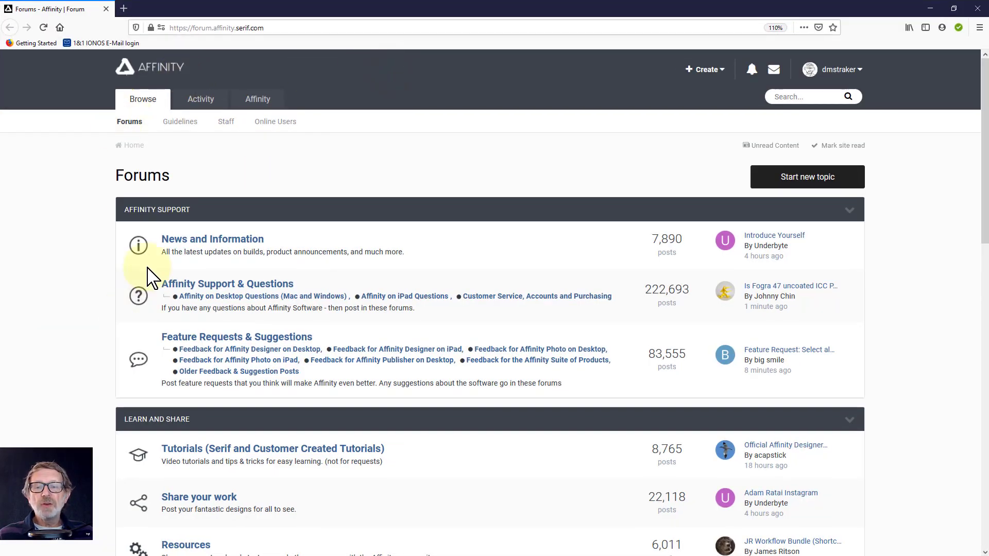
scroll(237, 341, down, 3)
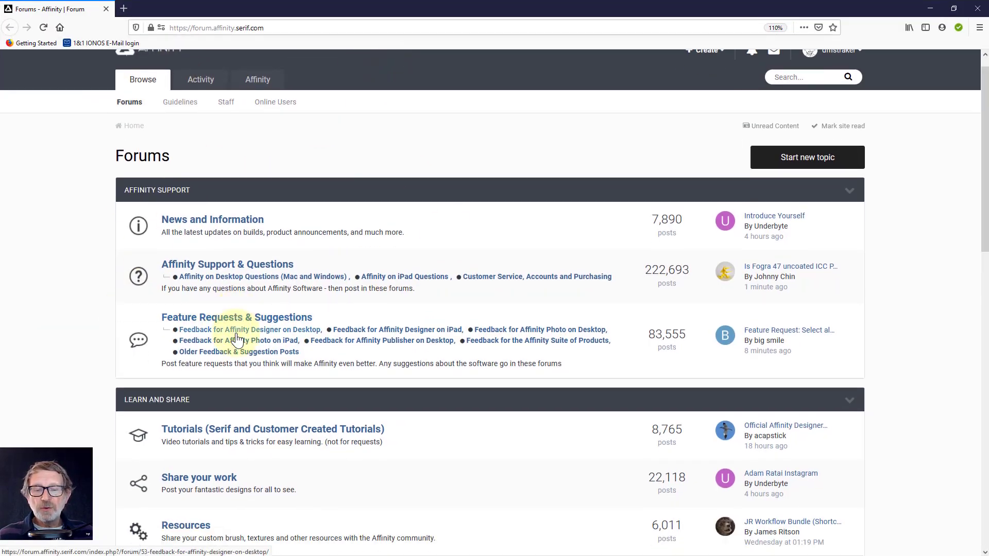
scroll(238, 335, down, 6)
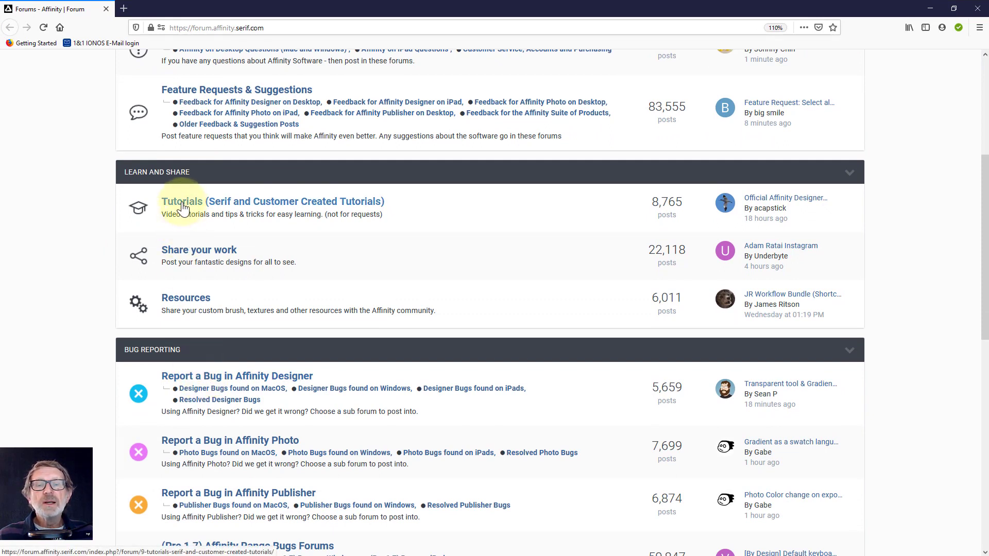
click(191, 303)
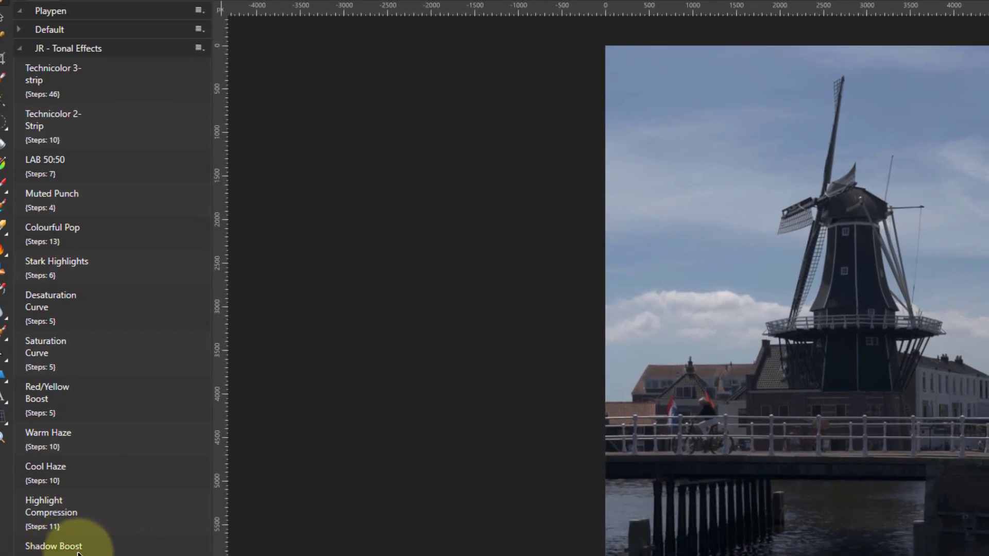
- Run Shadow Boost on the windmill photo with Shadow Boost 43% and Extra Boost 30%
click(57, 547)
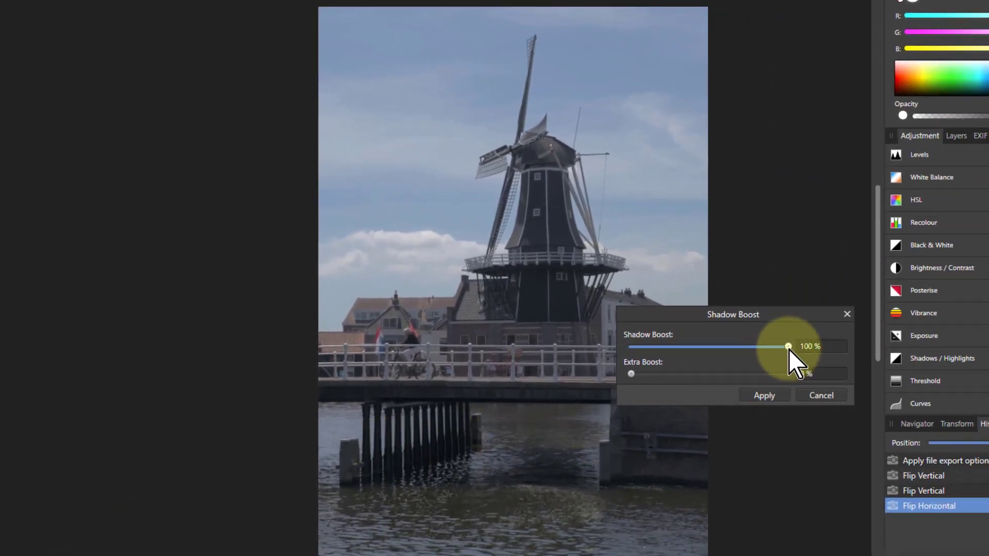
drag(789, 348, 613, 358)
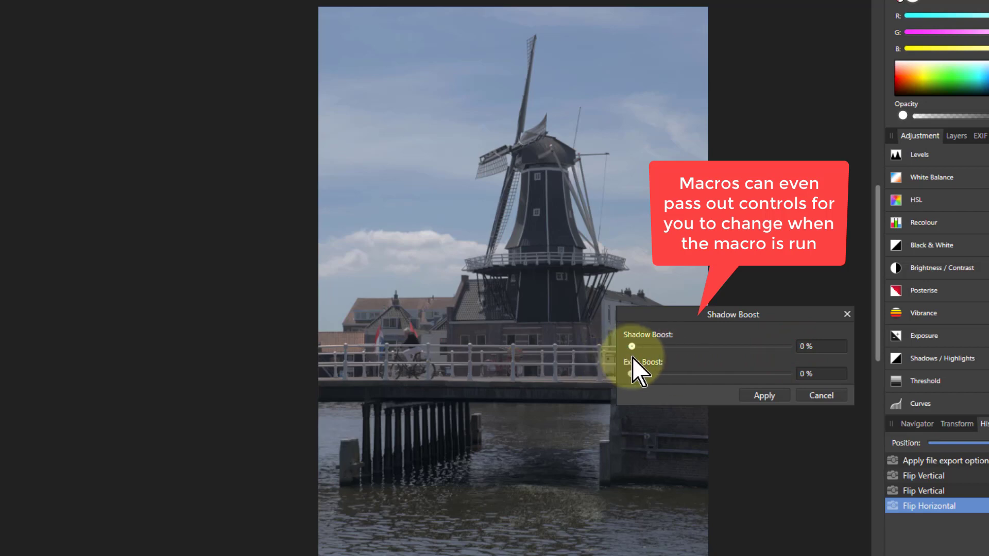
drag(632, 346, 654, 347)
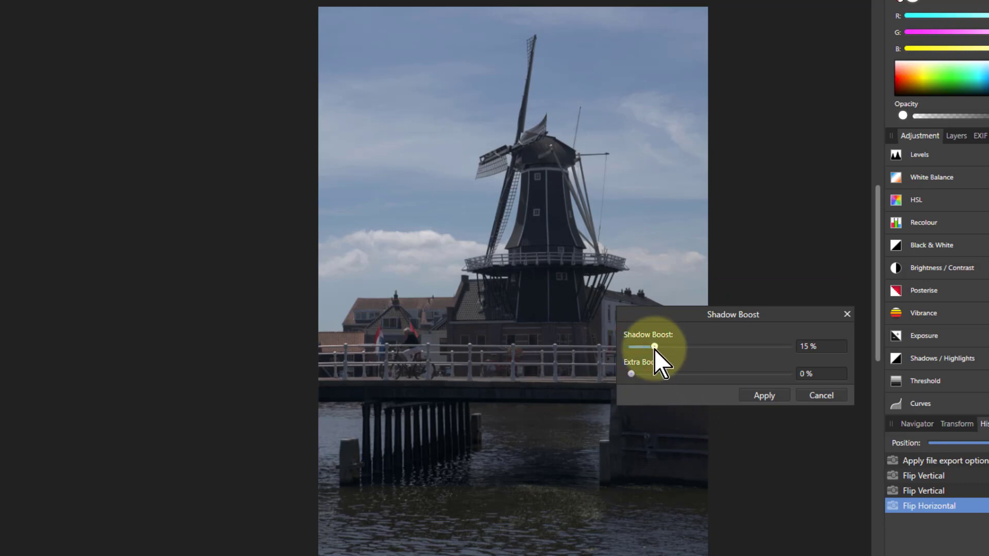
drag(654, 349, 700, 355)
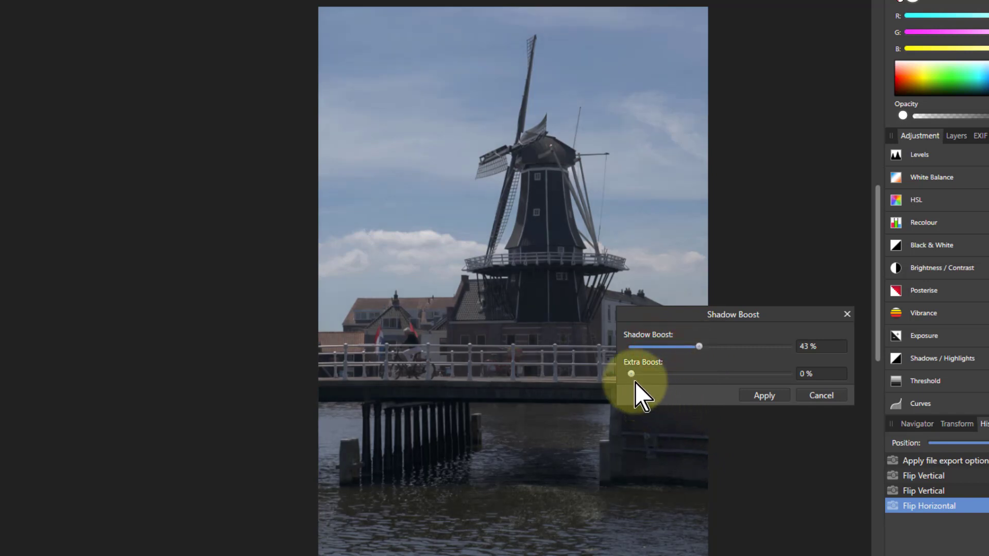
drag(632, 374, 679, 376)
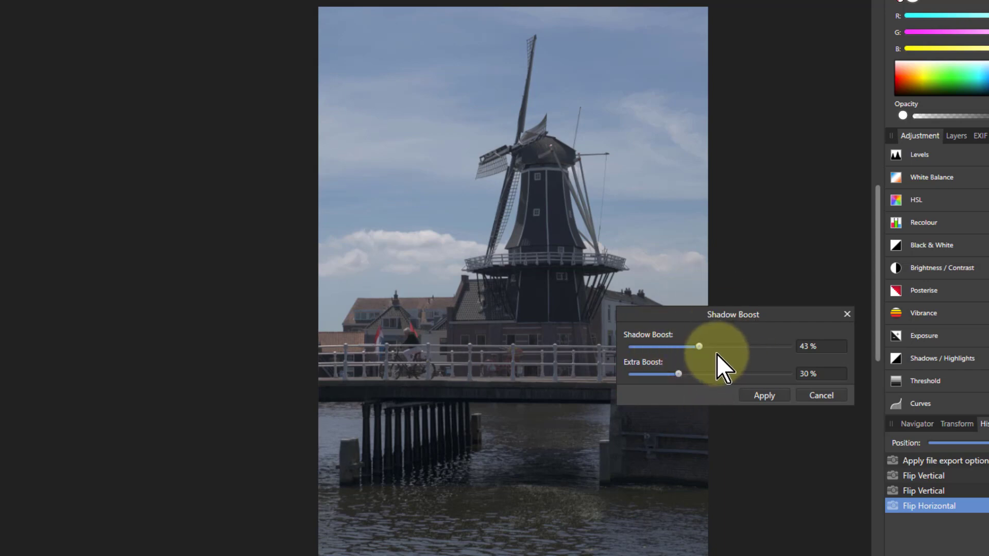
- Cancel the Shadow Boost dialog and collapse the JR - Tonal Effects category
click(820, 395)
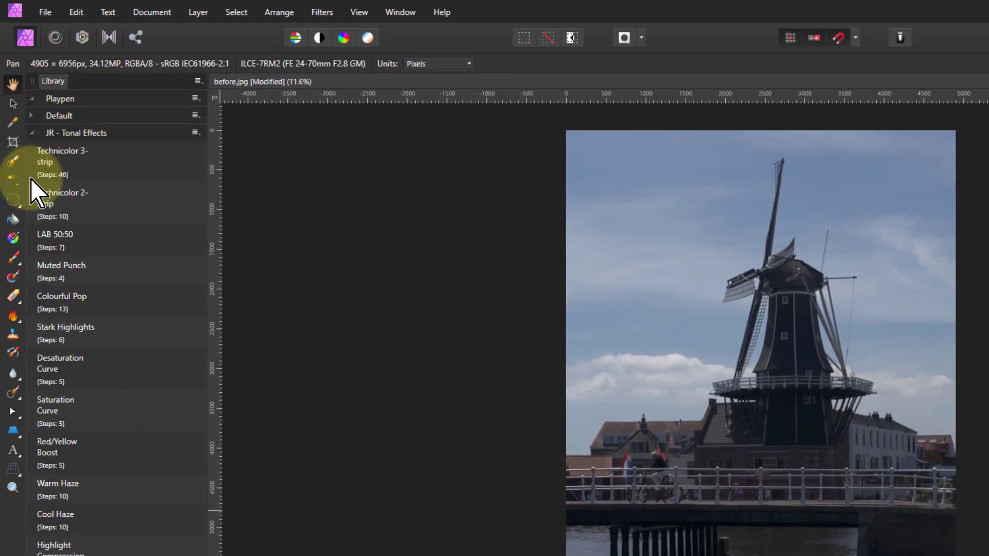
click(32, 134)
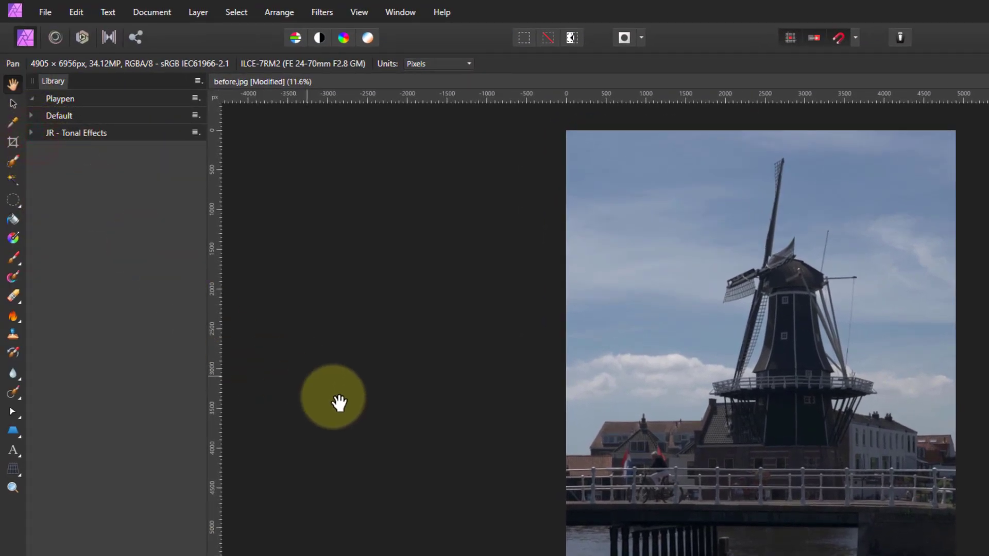